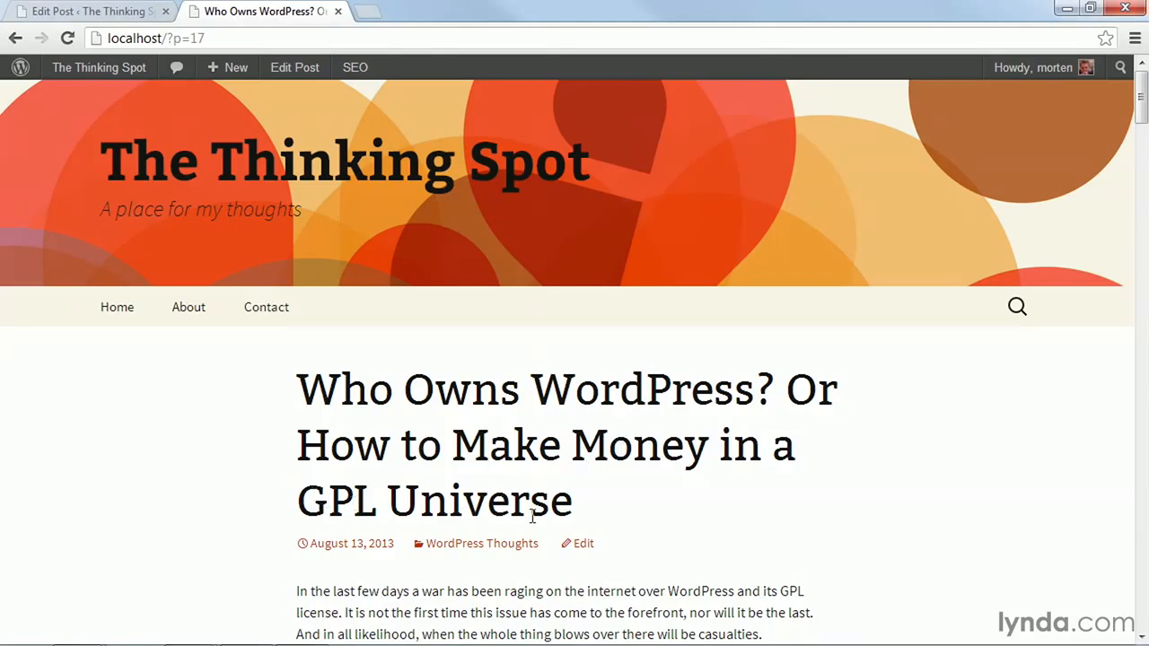
# Step: View the published post's page source and examine its title tag and meta description content
pyautogui.moveTo(1142, 117); pyautogui.dragTo(1143, 130)
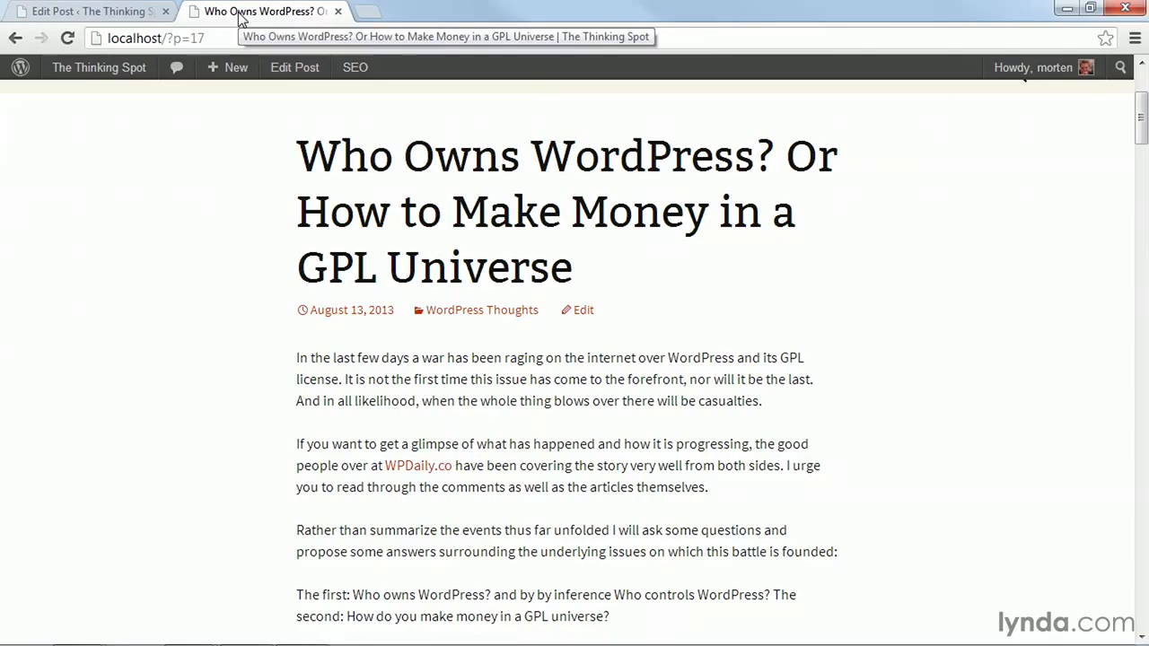
pyautogui.hotkey('ctrl', 'u')
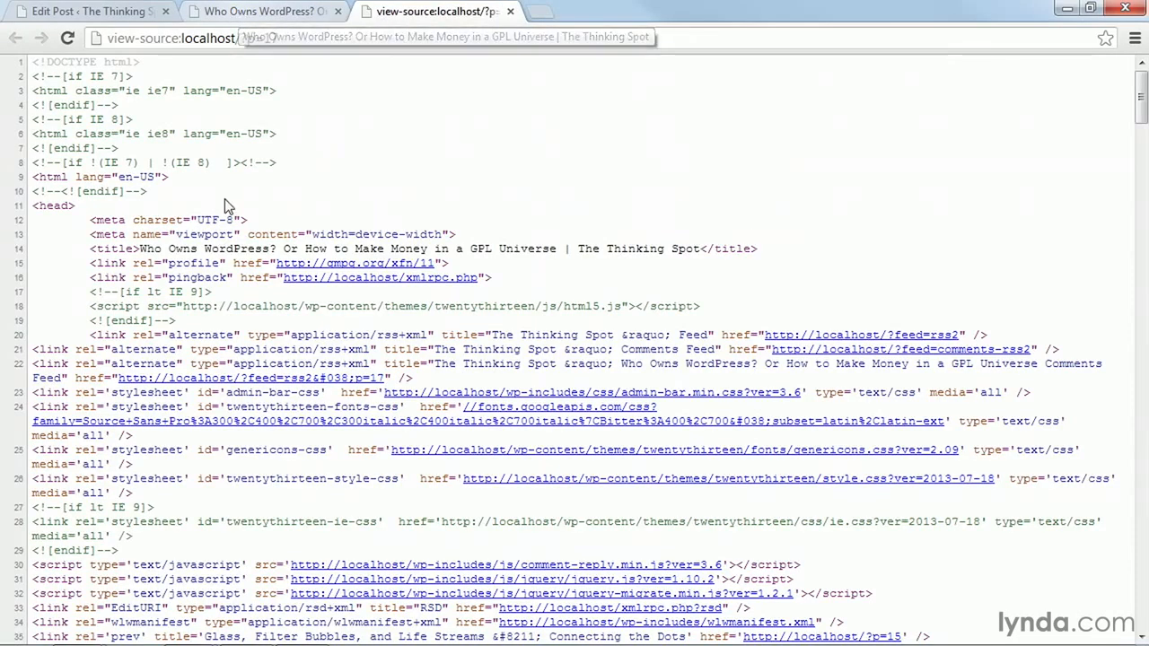
pyautogui.moveTo(86, 252); pyautogui.dragTo(729, 260)
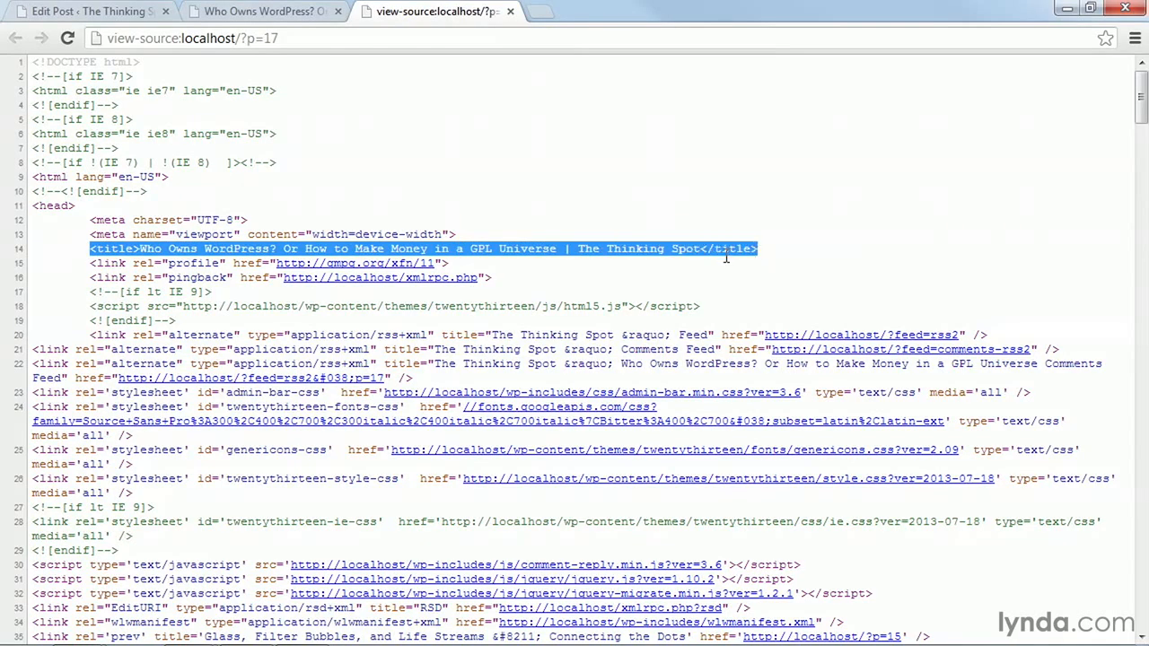
pyautogui.scroll(-3, 377, 300)
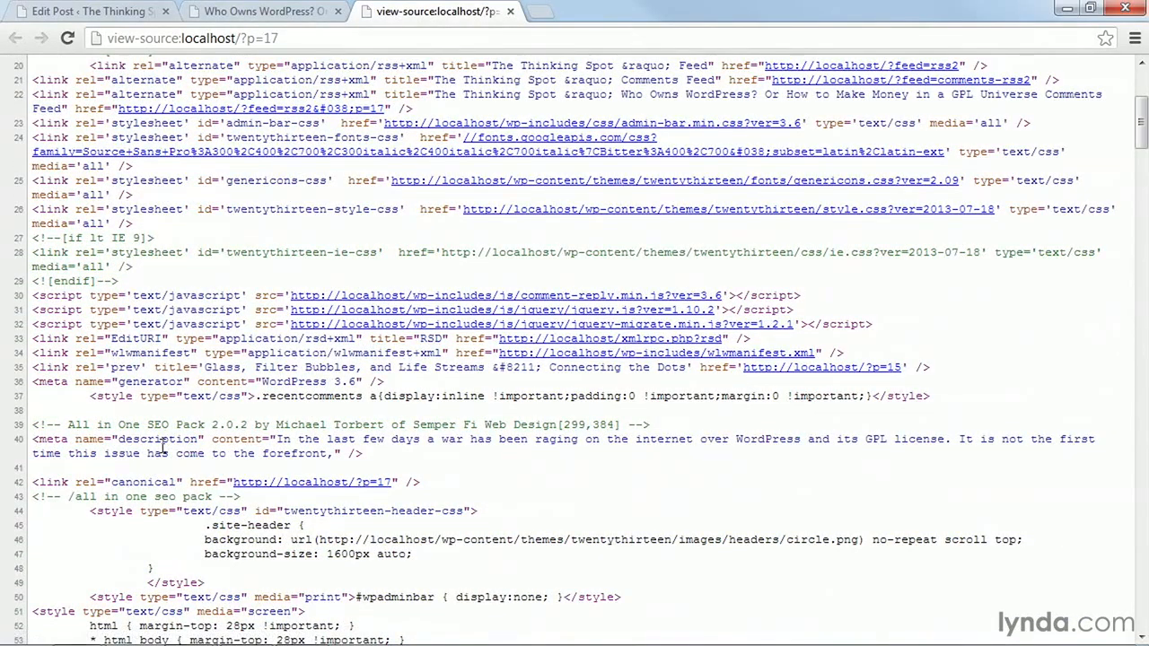
pyautogui.moveTo(33, 440); pyautogui.dragTo(269, 440)
pyautogui.click(325, 446)
pyautogui.moveTo(276, 440); pyautogui.dragTo(330, 455)
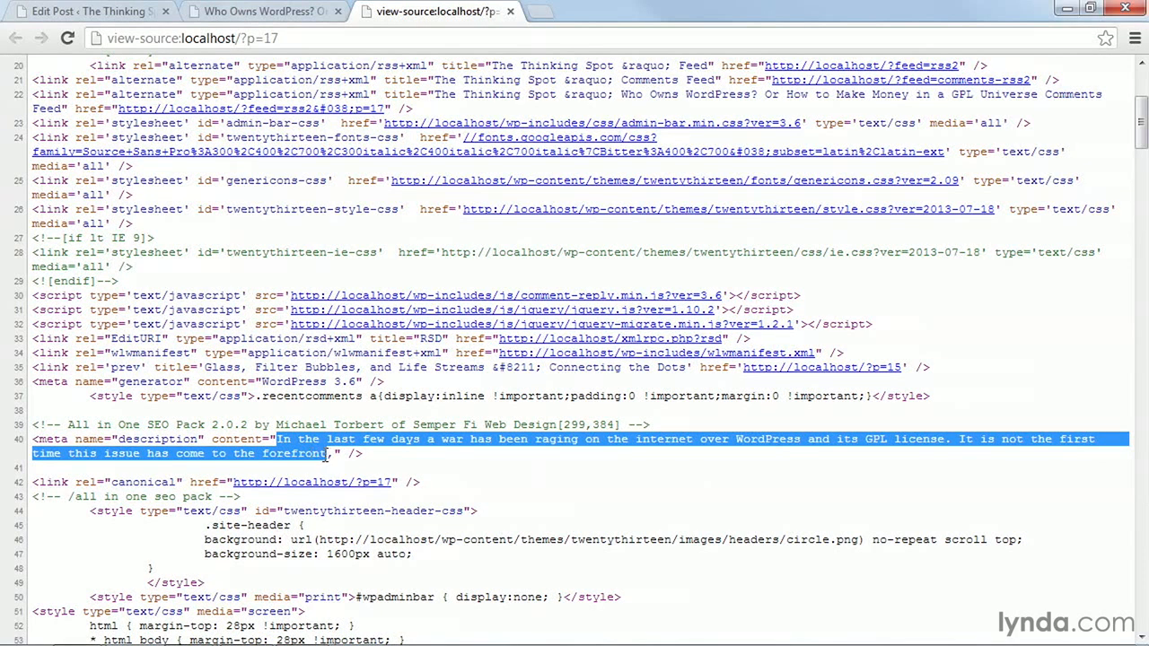
# Step: Compare the meta description with the opening paragraph of the published post
pyautogui.click(259, 15)
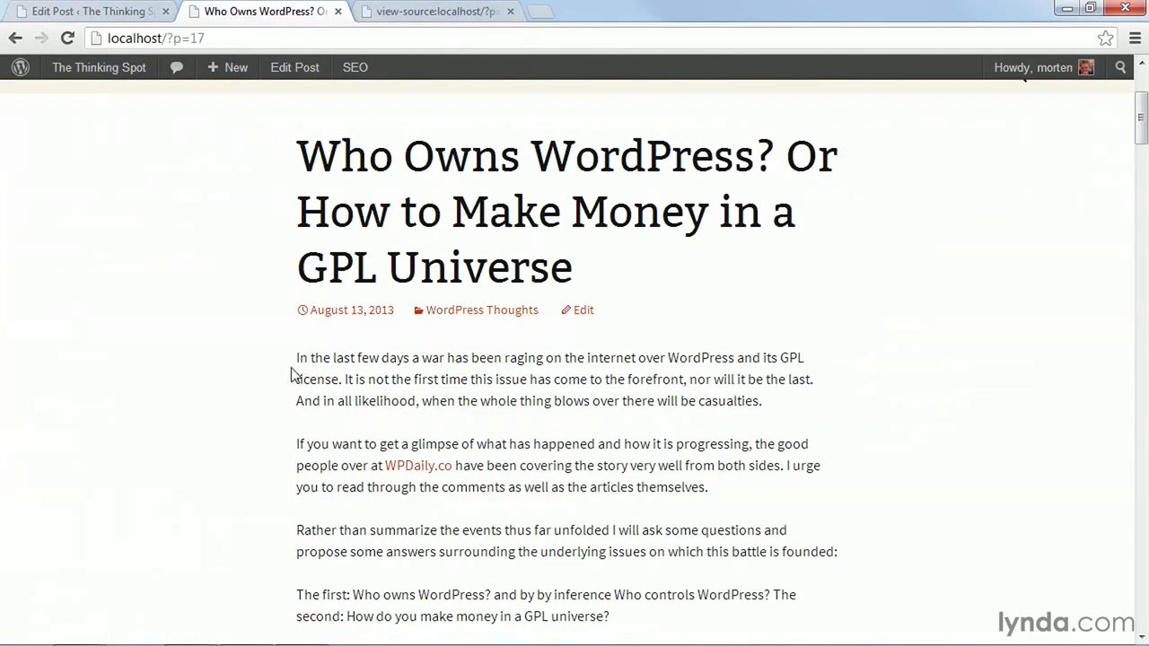
pyautogui.moveTo(297, 357); pyautogui.dragTo(369, 379)
pyautogui.click(398, 384)
# Step: In the post's All in One SEO Pack settings, set the title to "WordPress vs. GPL: Who Calls the Shots?"
pyautogui.click(102, 13)
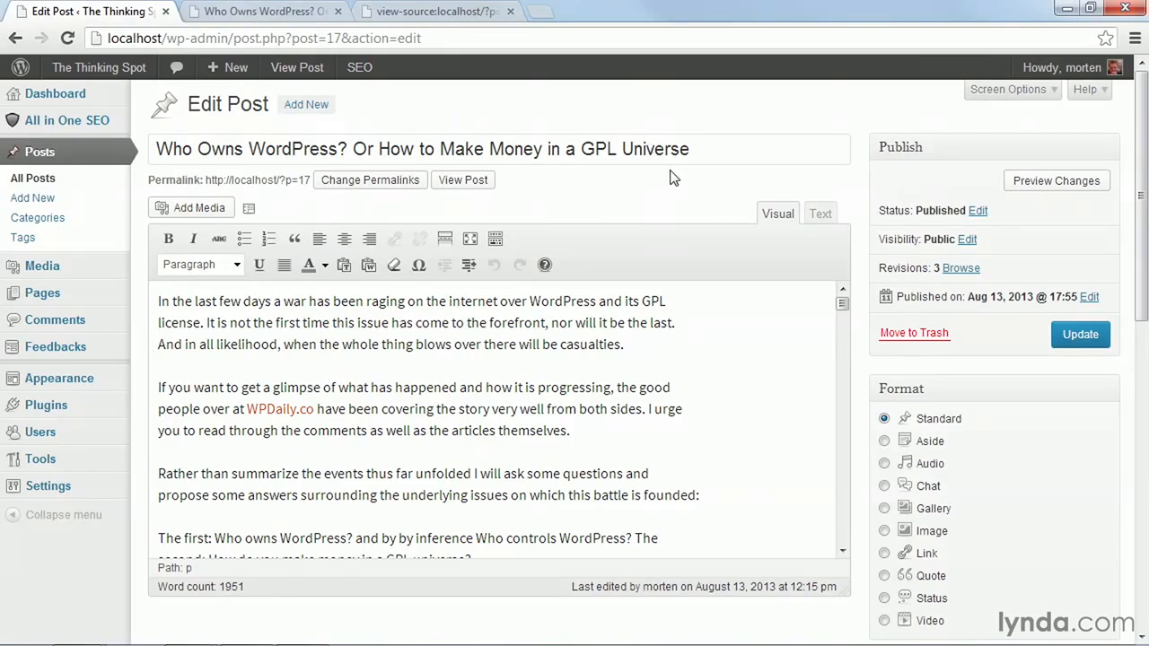
pyautogui.moveTo(1142, 195); pyautogui.dragTo(1142, 436)
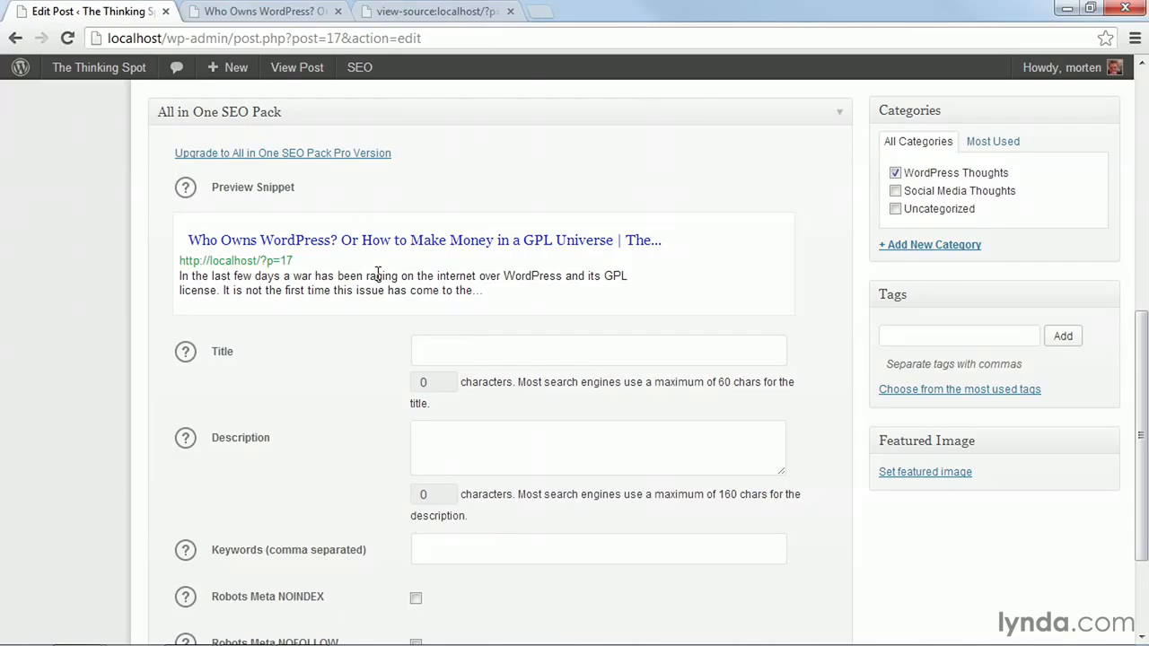
pyautogui.click(434, 356)
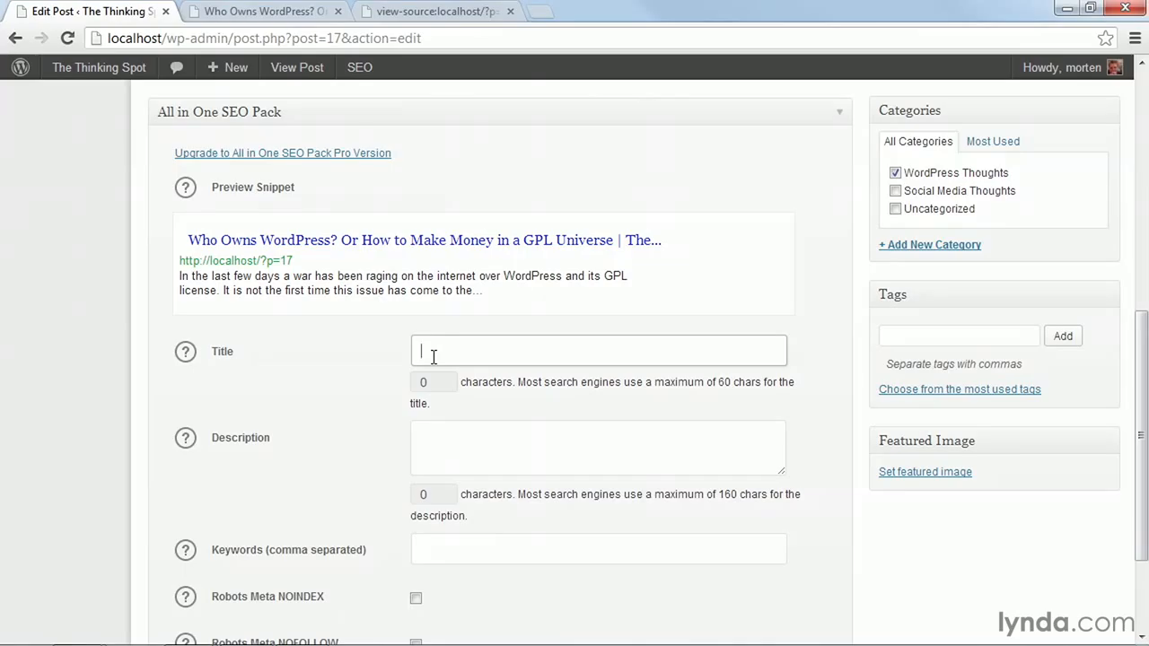
pyautogui.click(465, 437)
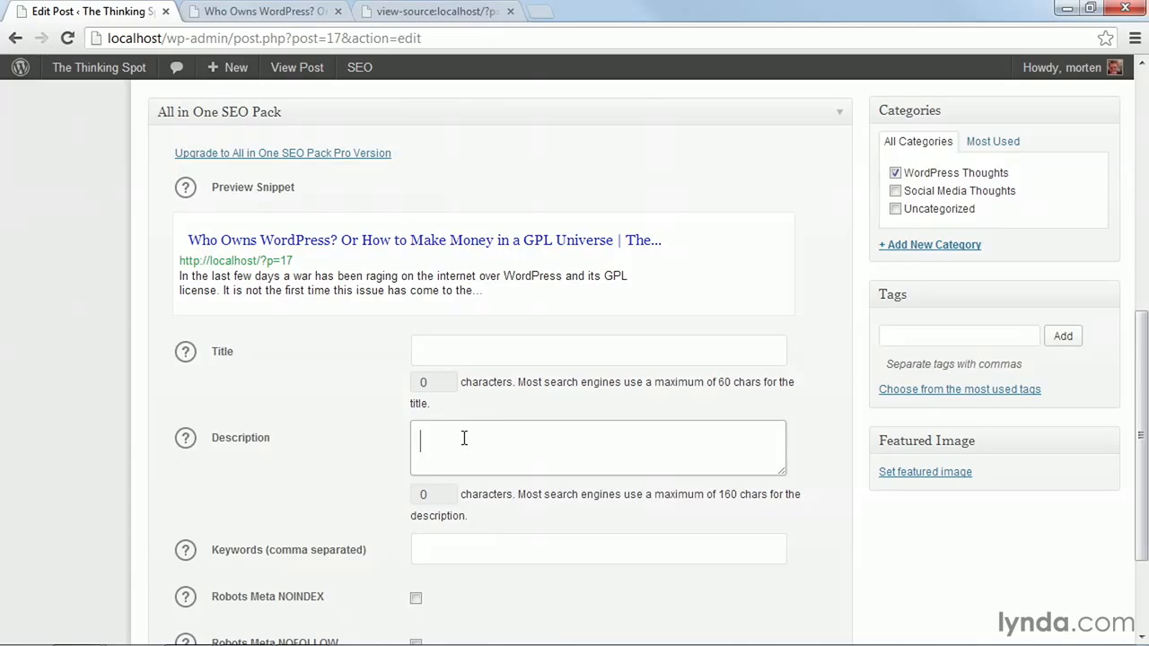
pyautogui.click(430, 358)
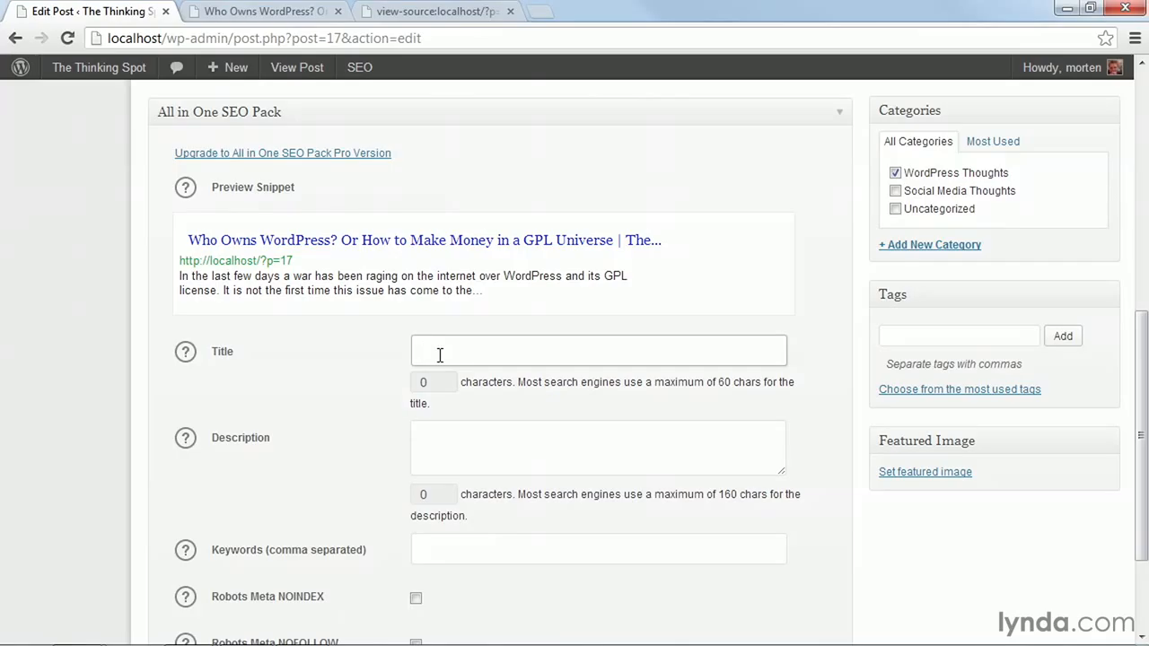
pyautogui.write('Wor')
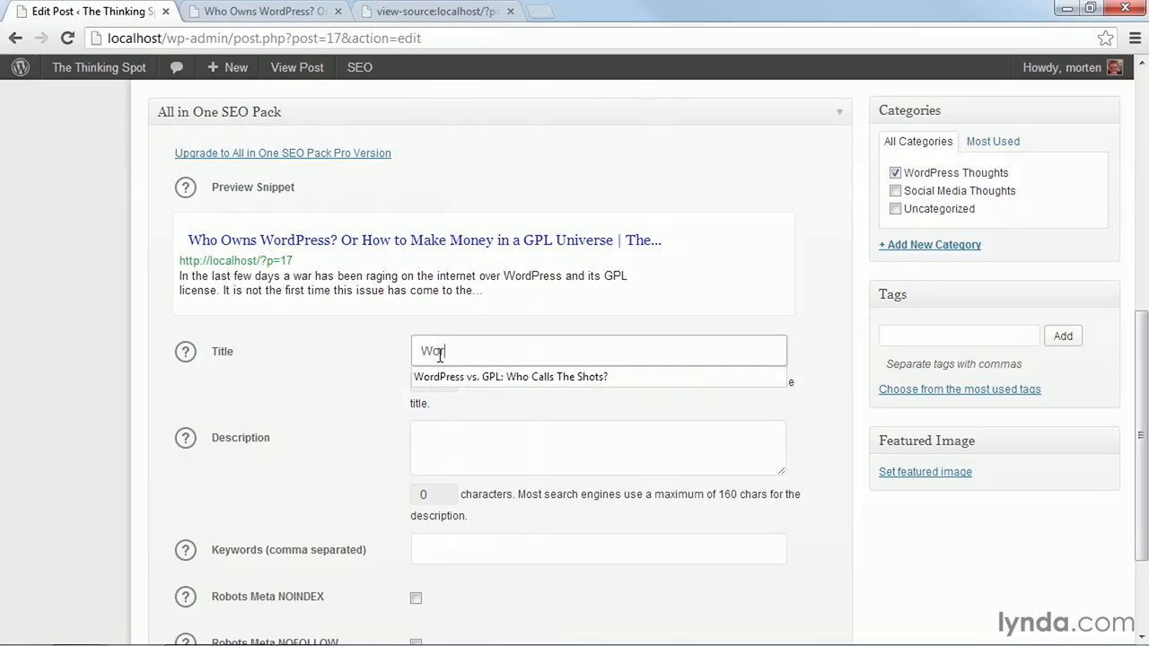
pyautogui.write('dPress vs. GPL: Who Calls th')
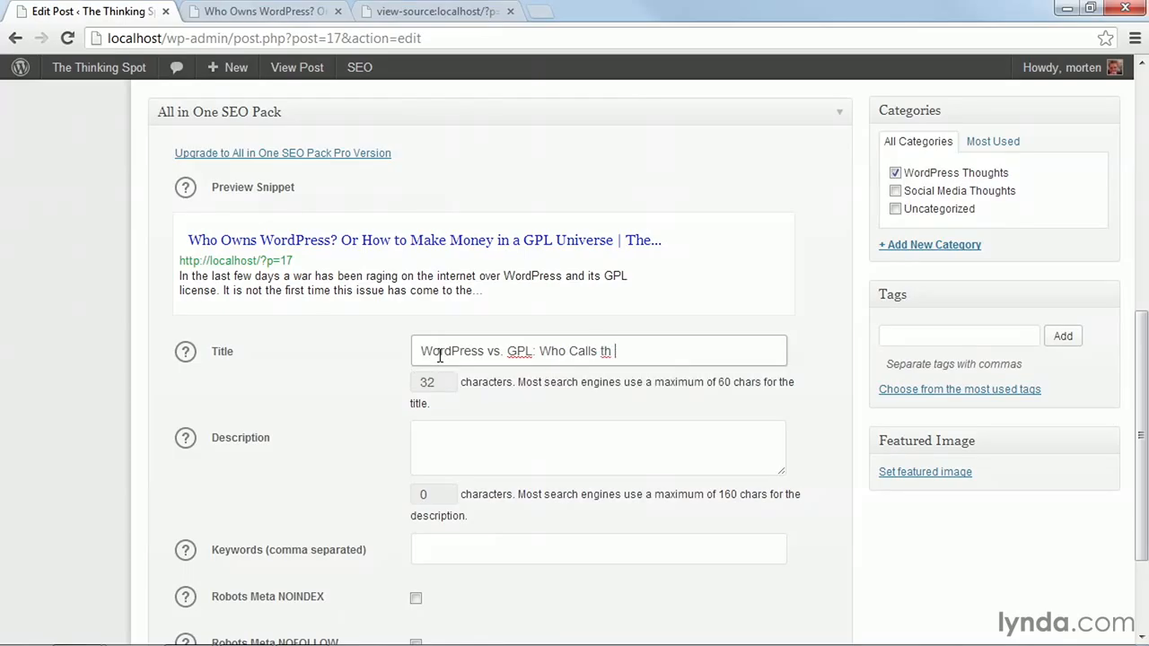
pyautogui.press('BackSpace')
pyautogui.write('e Shots?')
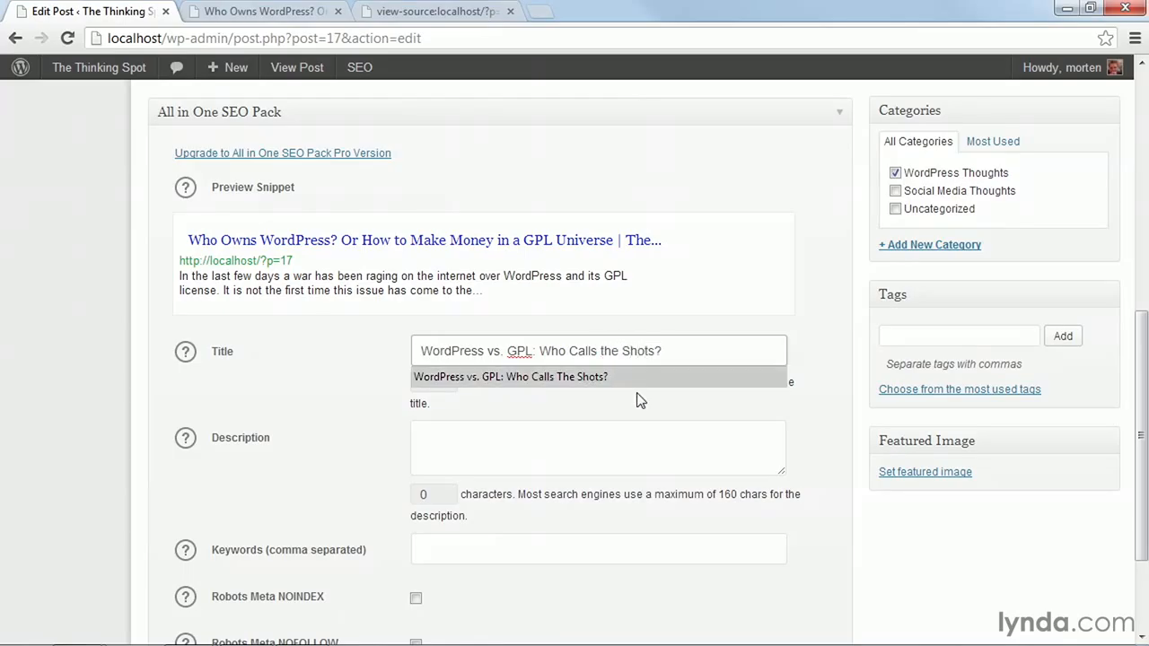
pyautogui.click(811, 354)
# Step: Set the SEO description to "Is it possible to earn money while sticking to the WordPress GPL License? [author's first name] thinks so, and here's why."
pyautogui.click(571, 447)
pyautogui.write('Is')
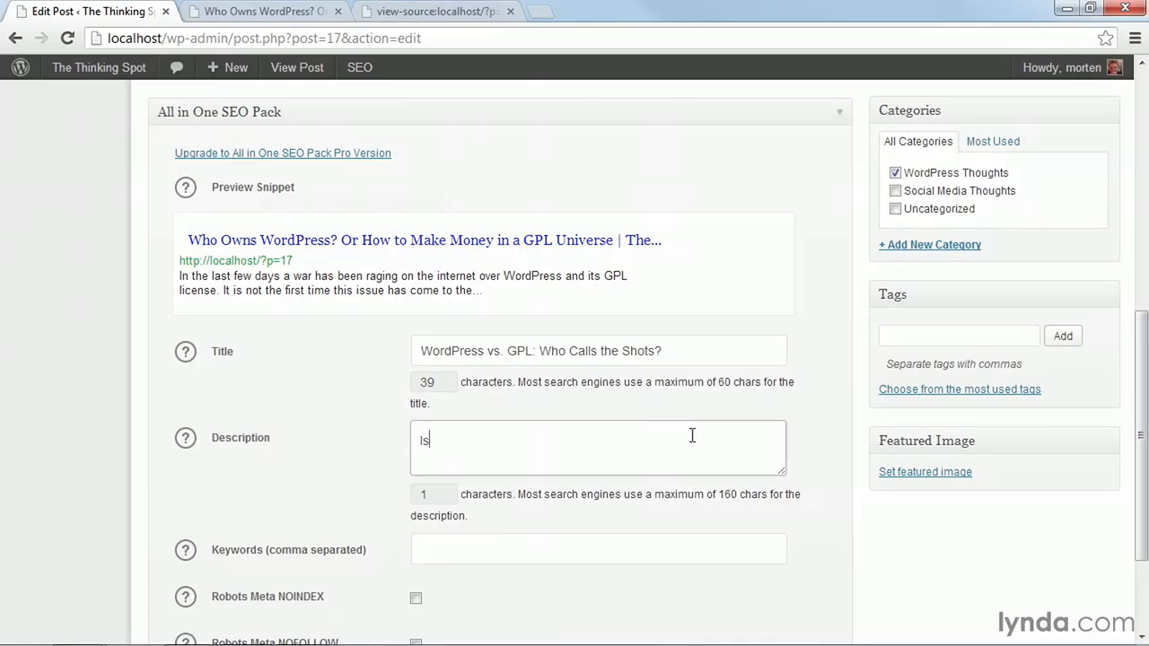
pyautogui.write(' it possible to earn money whil')
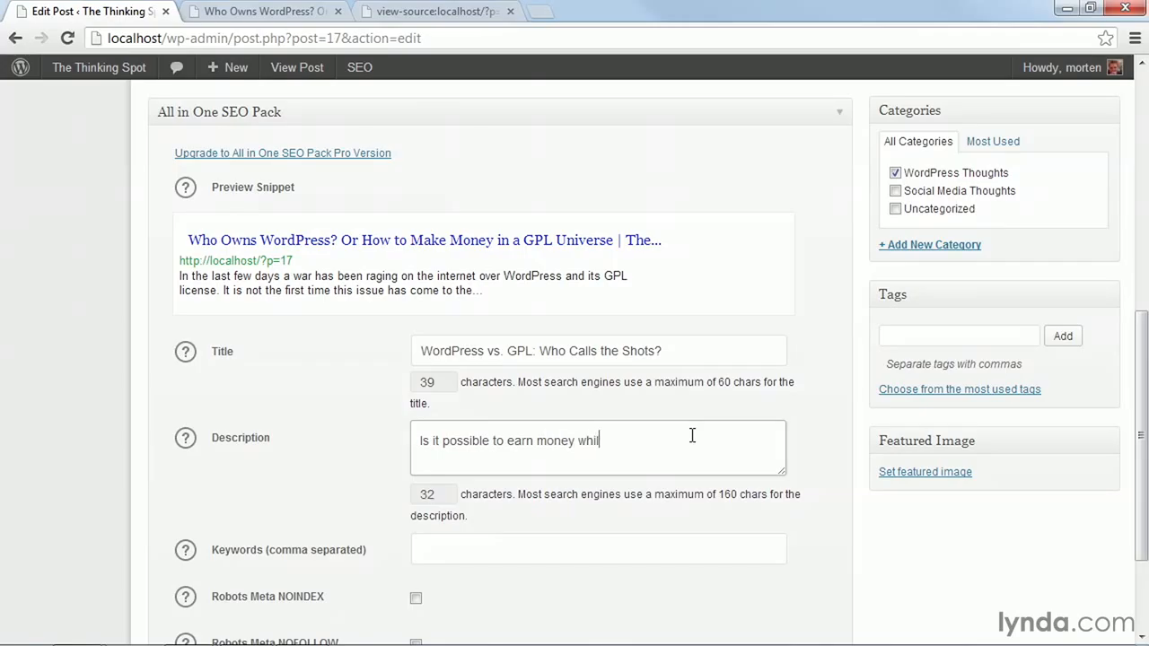
pyautogui.write('e sticking to the WordPres')
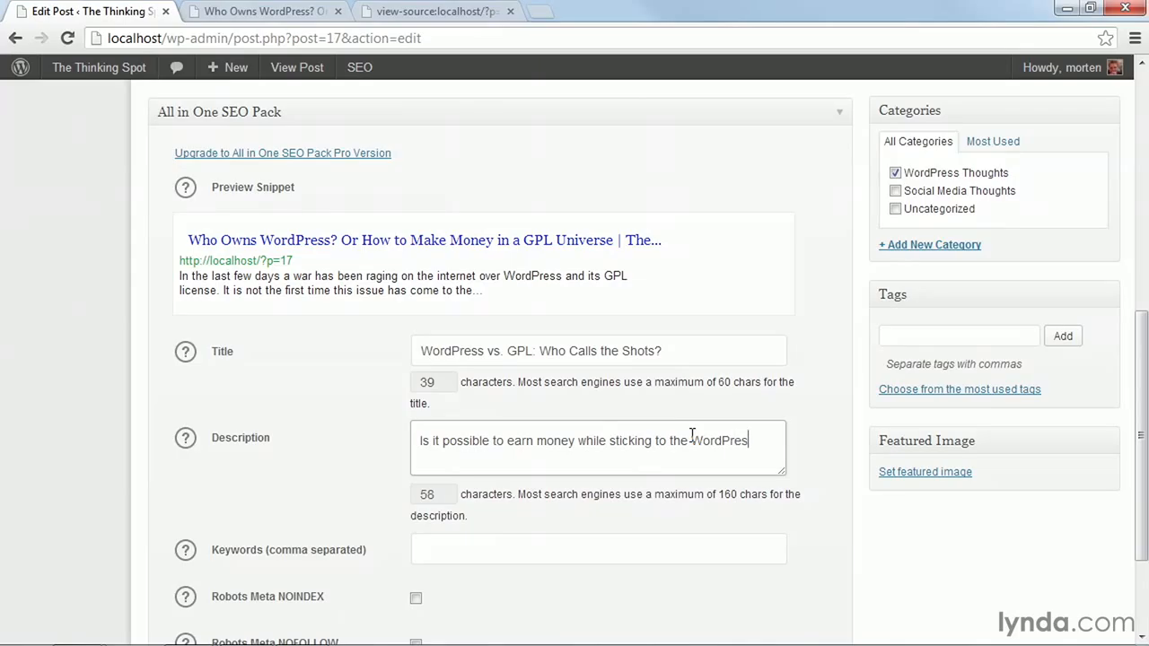
pyautogui.write('s GPL License? Mor')
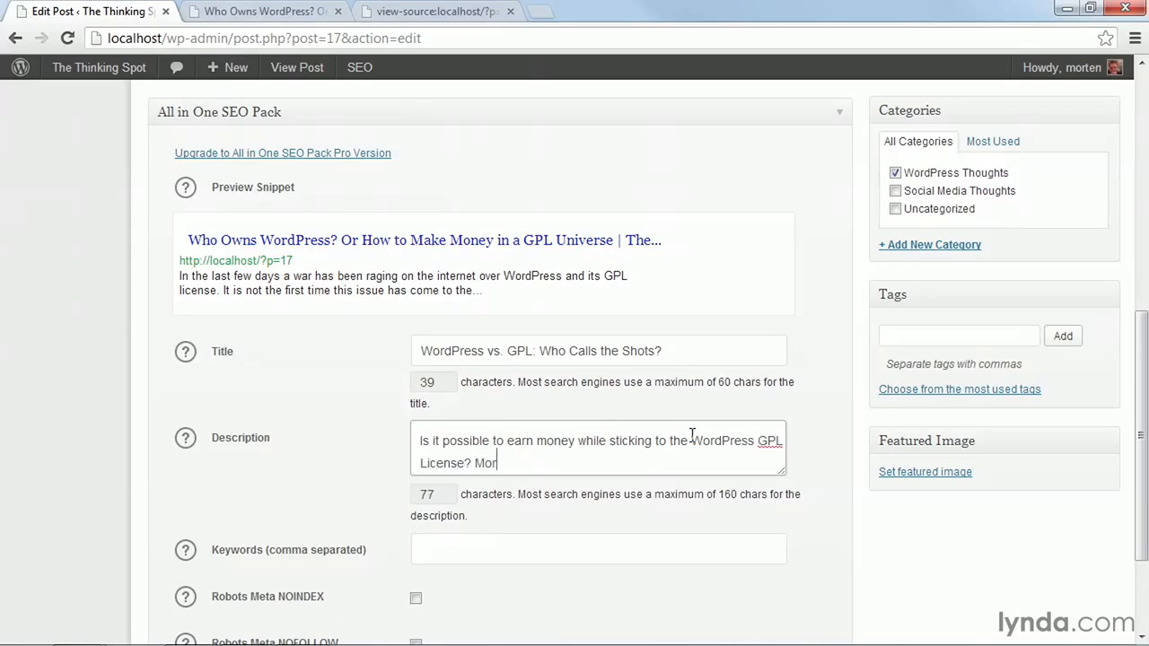
pyautogui.write('ten thinks so, ')
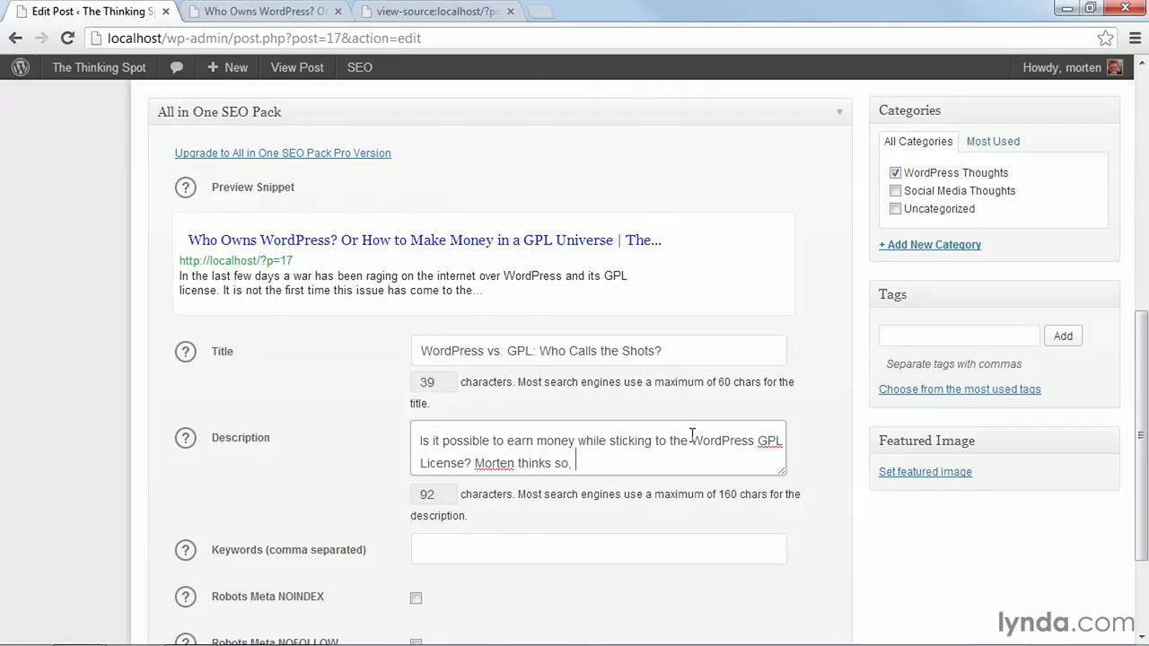
pyautogui.write("and here's why.")
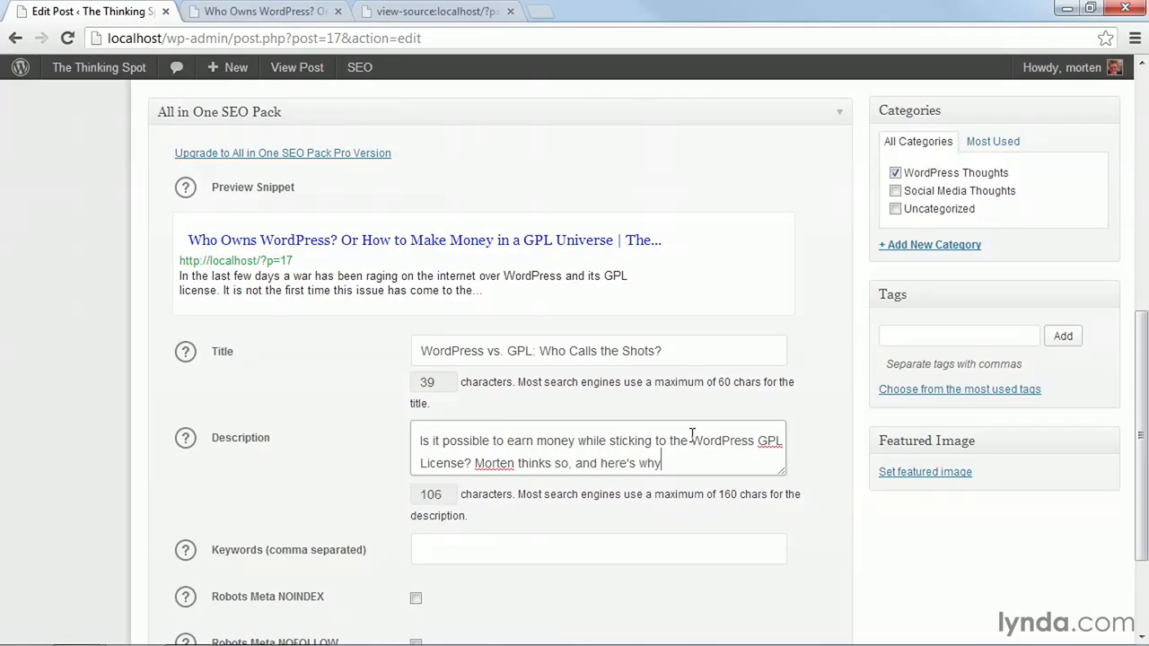
pyautogui.click(819, 428)
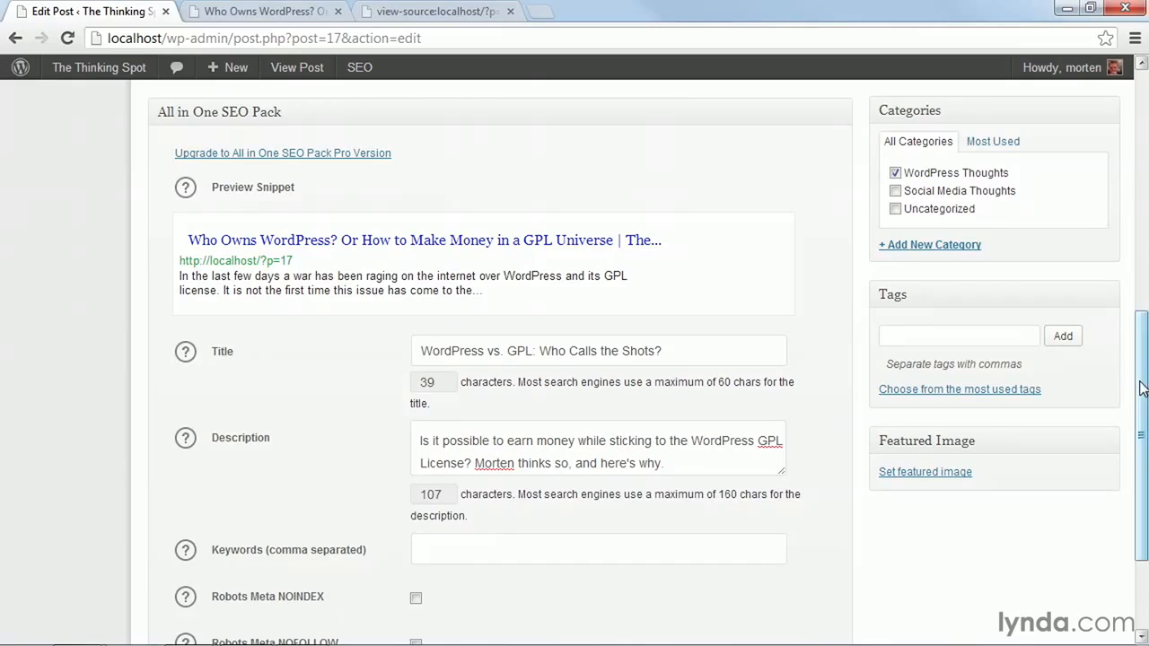
# Step: Update the post and review the search preview snippet in its All in One SEO Pack settings
pyautogui.moveTo(1138, 353); pyautogui.dragTo(1129, 261)
pyautogui.scroll(3, 1129, 260)
pyautogui.click(1083, 213)
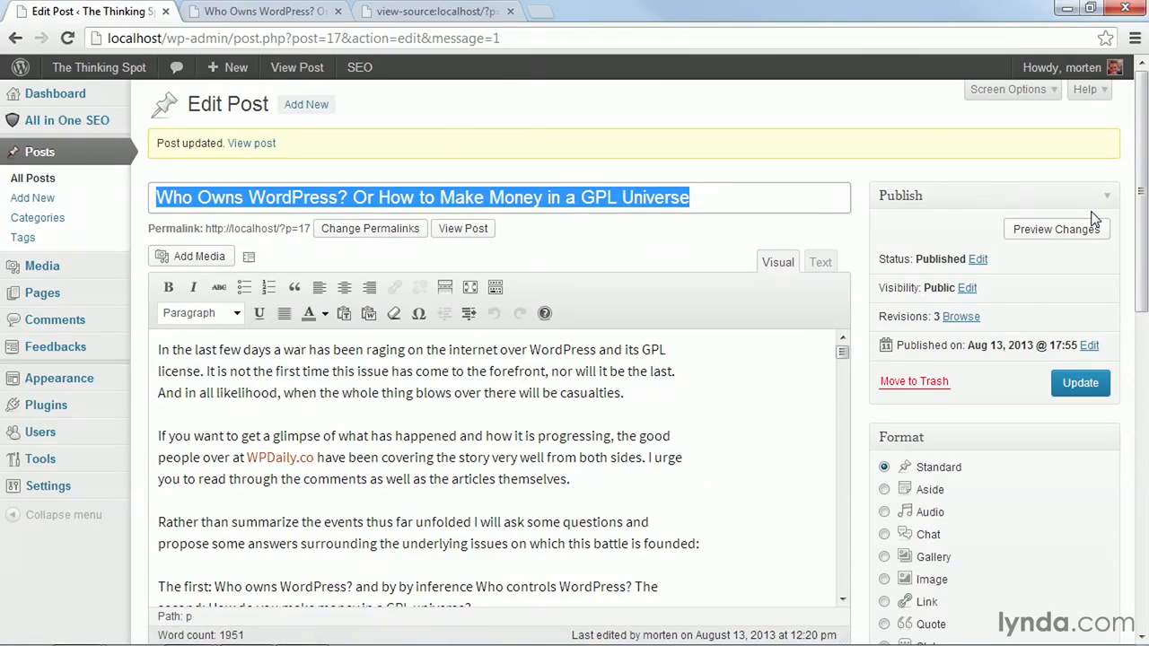
pyautogui.moveTo(1140, 182); pyautogui.dragTo(1140, 441)
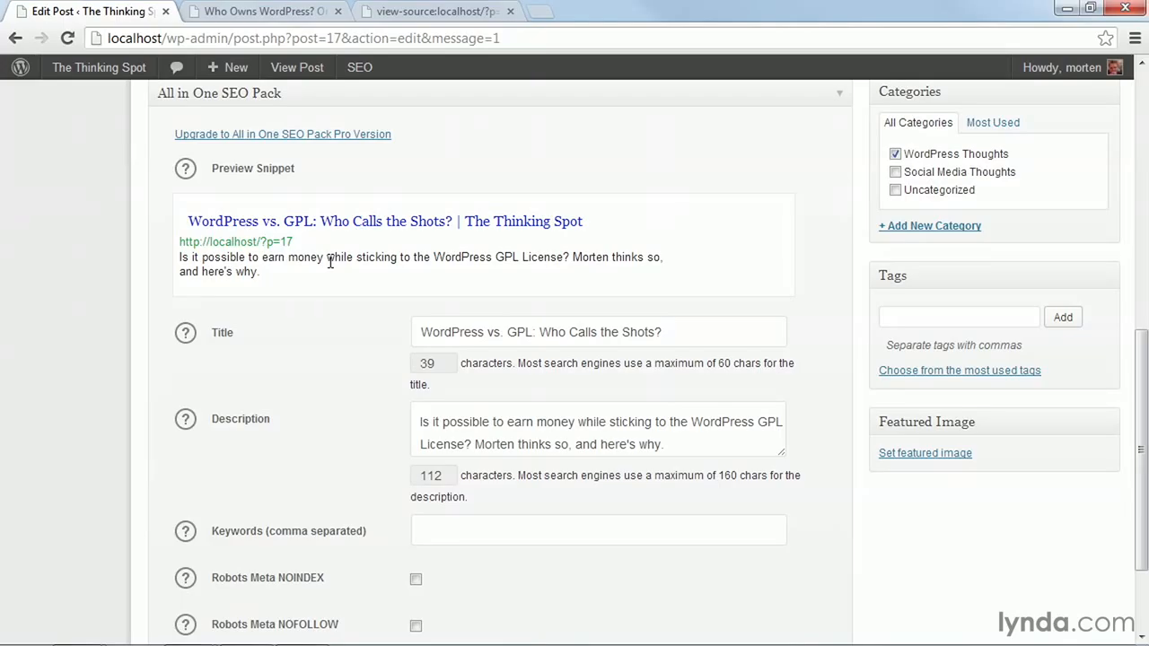
# Step: Open a fresh copy of the published post at localhost/?p=17 in a new browser tab
pyautogui.click(266, 11)
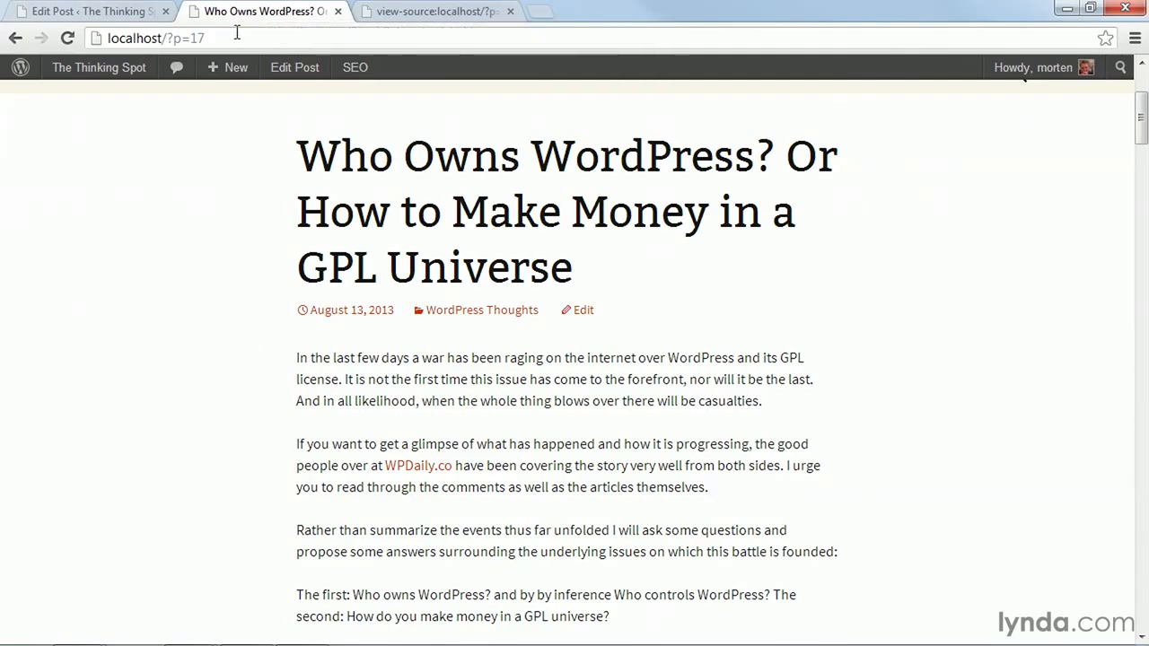
pyautogui.click(237, 36)
pyautogui.hotkey('ctrl', 'c')
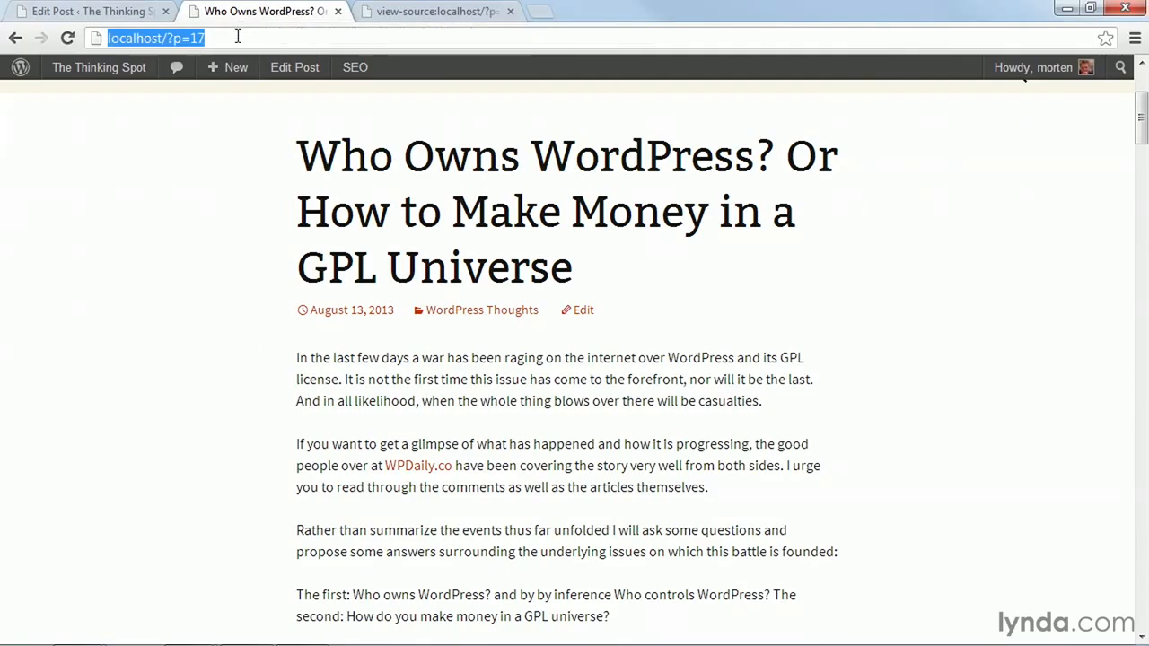
pyautogui.click(538, 11)
pyautogui.hotkey('ctrl', 'v')
pyautogui.press('Return')
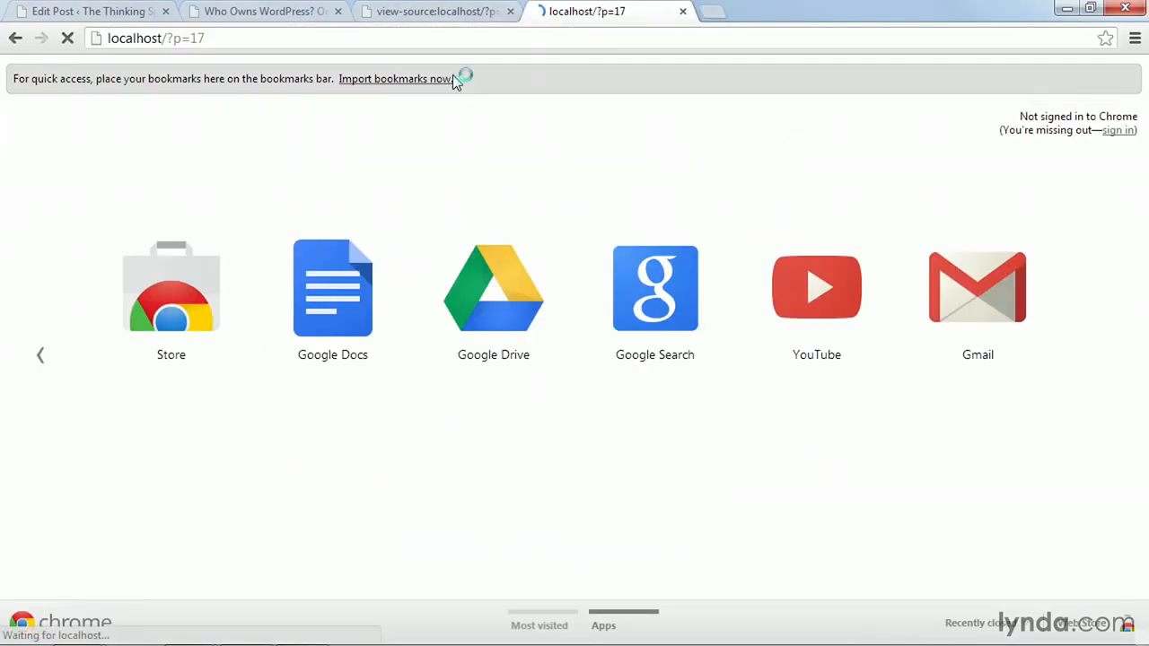
# Step: Compare the browser titles of the old and fresh copies of the post and check the on-page headline
pyautogui.click(285, 16)
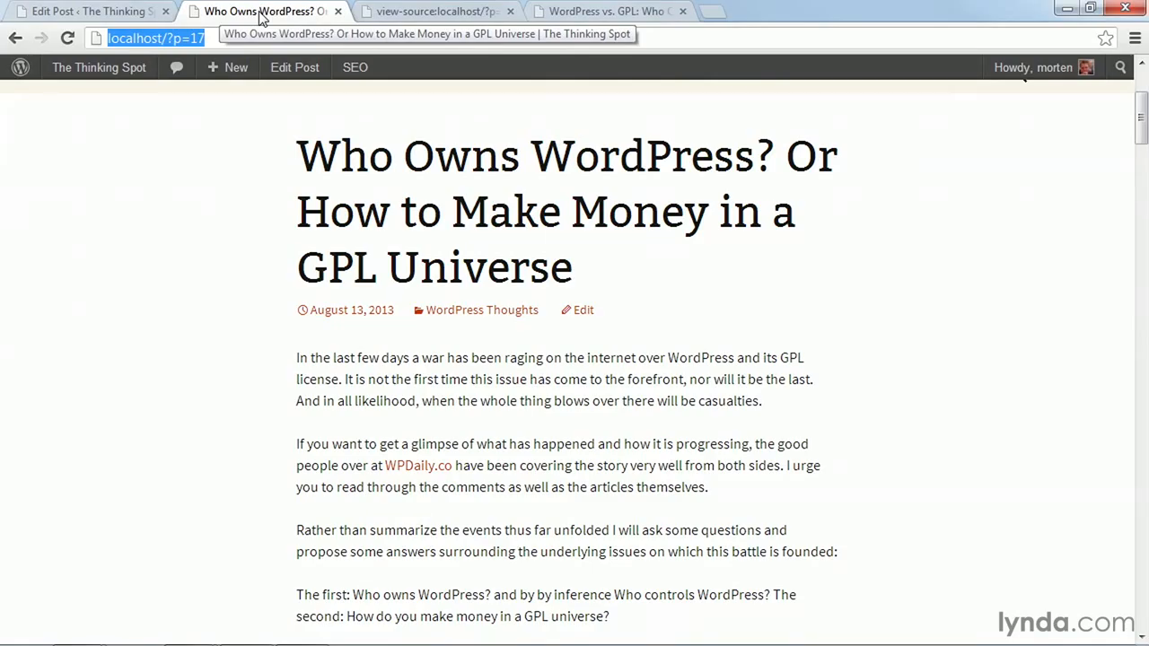
pyautogui.click(604, 12)
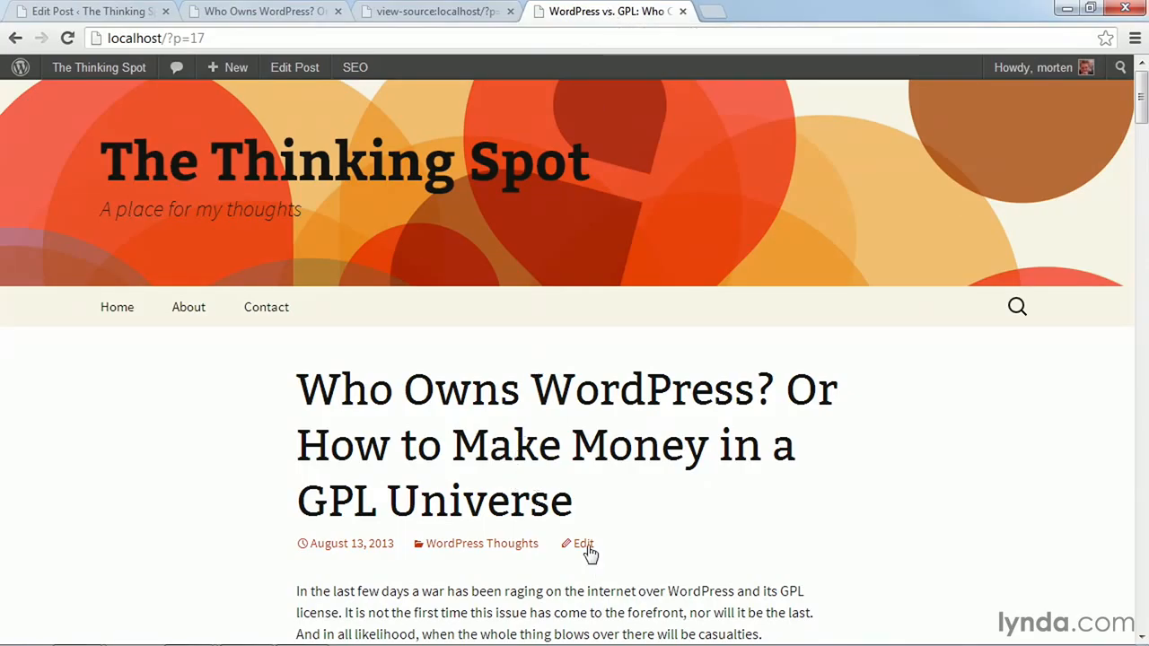
pyautogui.moveTo(576, 508); pyautogui.dragTo(304, 391)
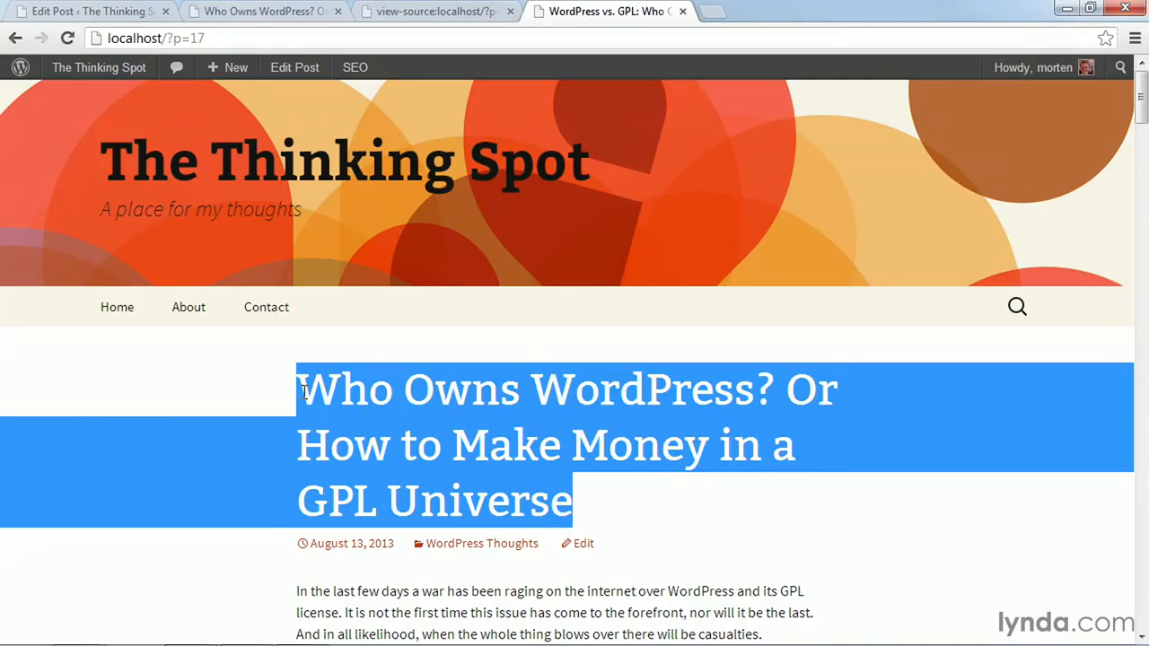
pyautogui.click(659, 521)
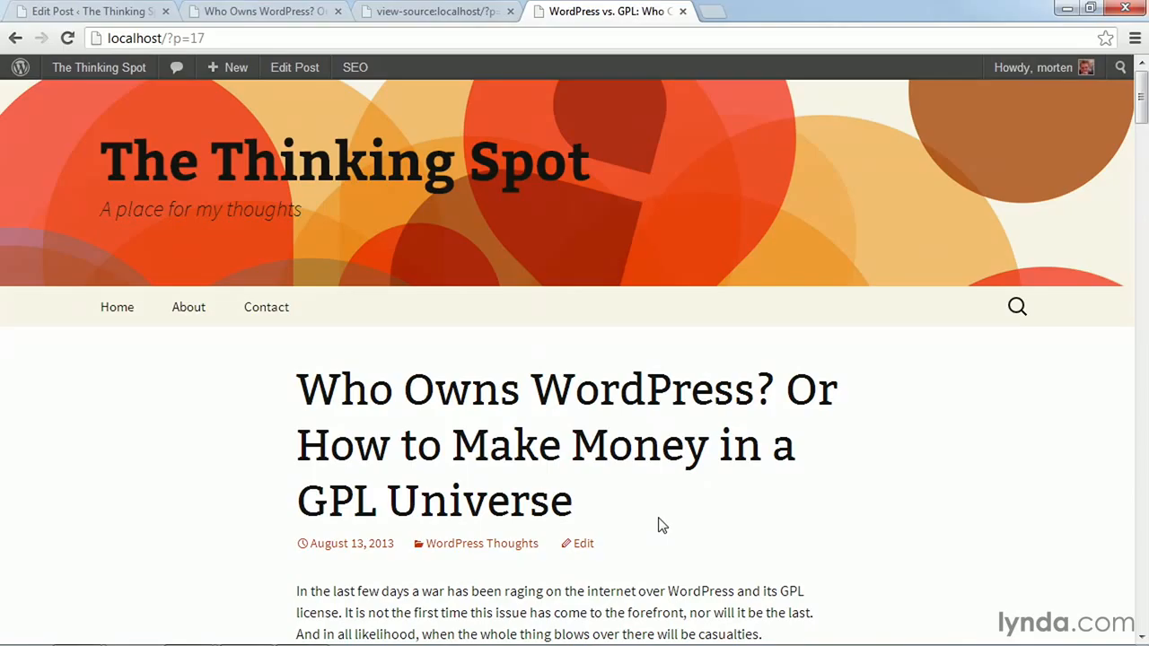
# Step: View the fresh copy's page source and check its title tag and meta description for the custom SEO text
pyautogui.hotkey('ctrl', 'u')
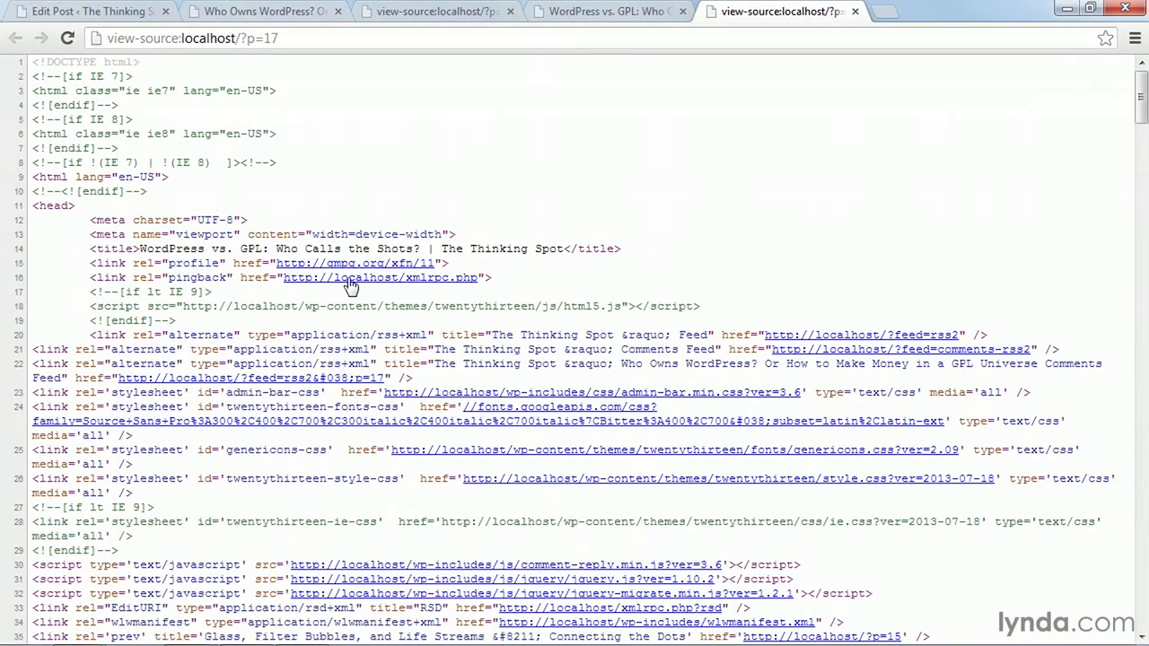
pyautogui.moveTo(141, 253); pyautogui.dragTo(449, 256)
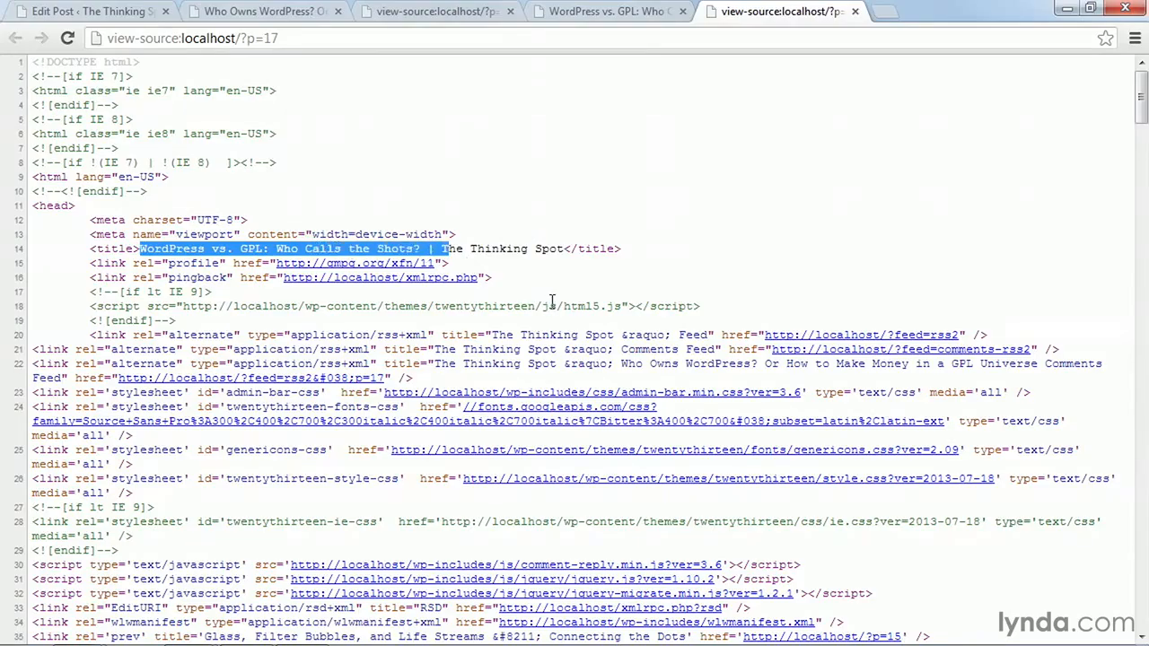
pyautogui.scroll(-4, 552, 301)
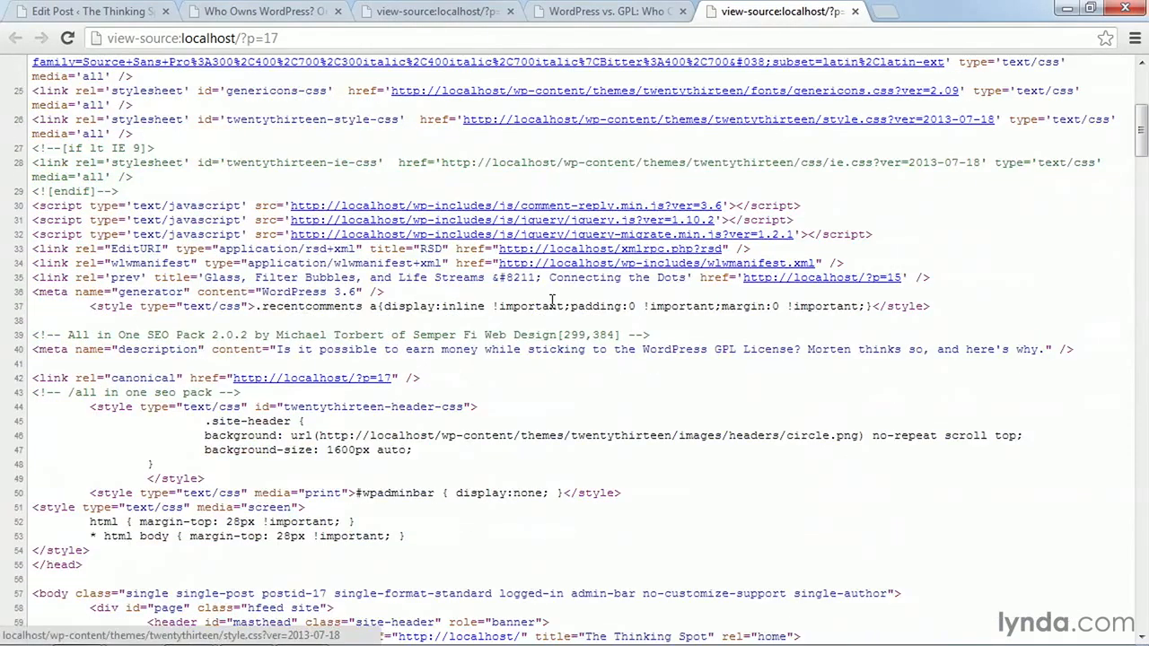
pyautogui.moveTo(279, 349); pyautogui.dragTo(802, 354)
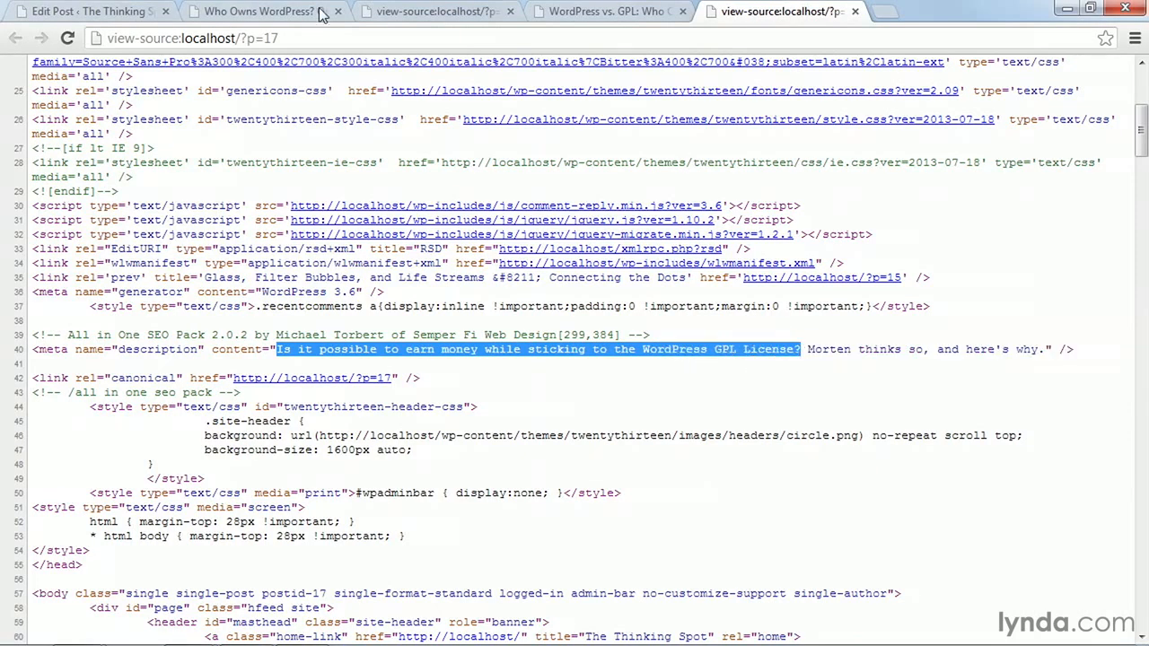
# Step: Back in the post editor, try the SEO option "Disable on this page/post" and clear it again
pyautogui.click(87, 14)
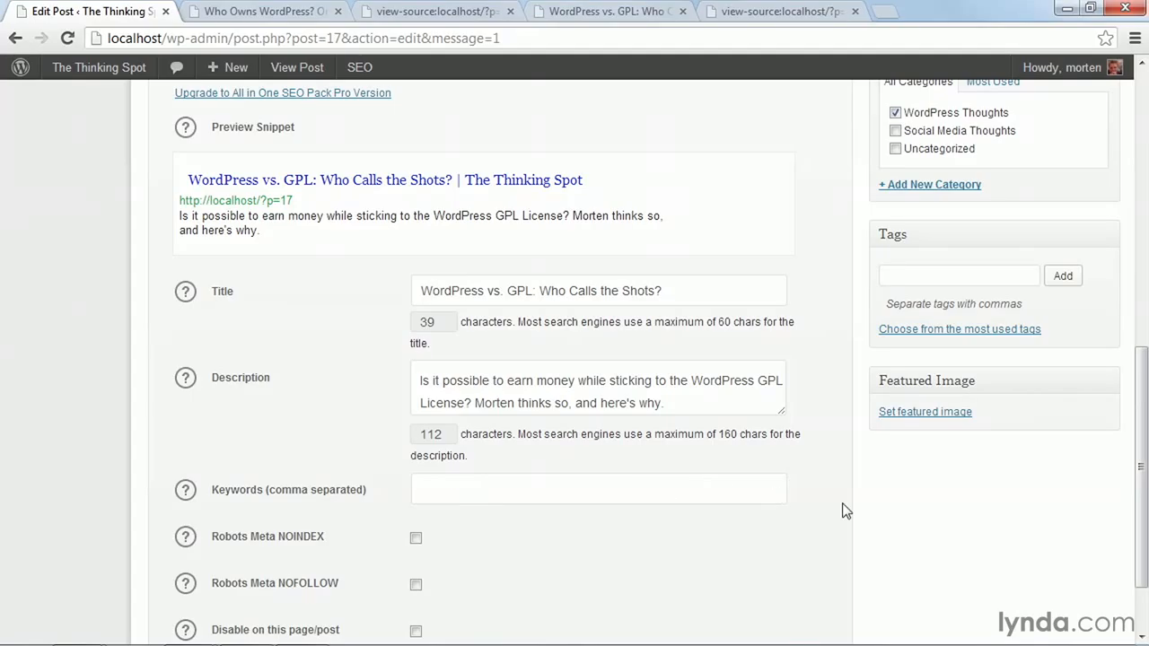
pyautogui.scroll(-2, 1145, 491)
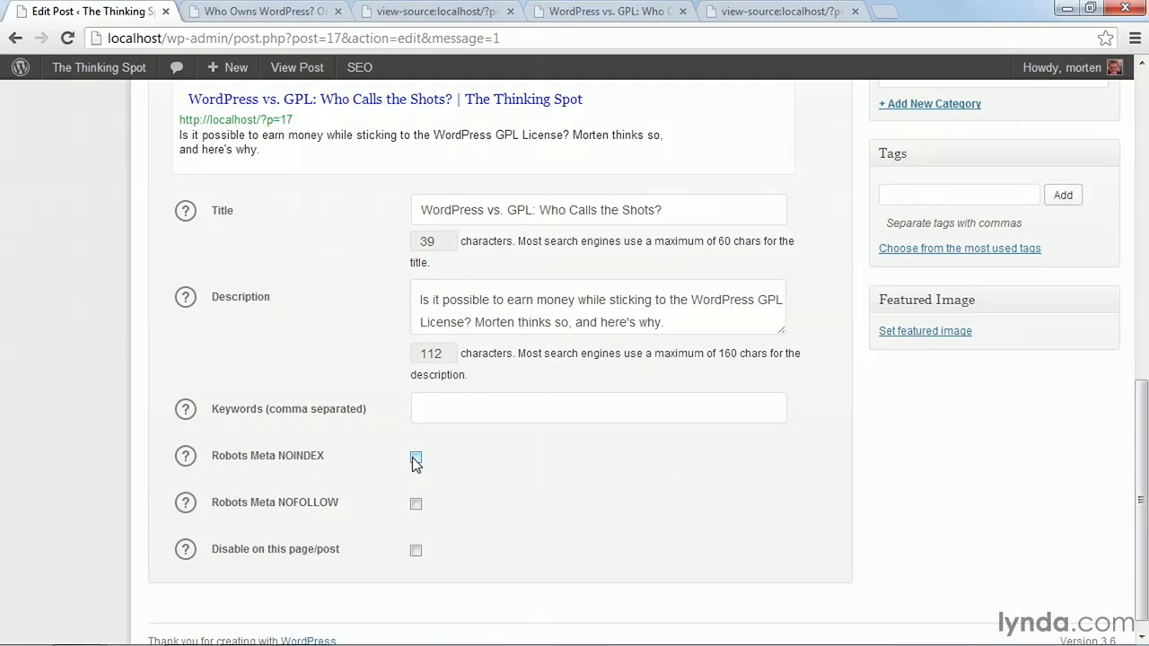
pyautogui.click(415, 551)
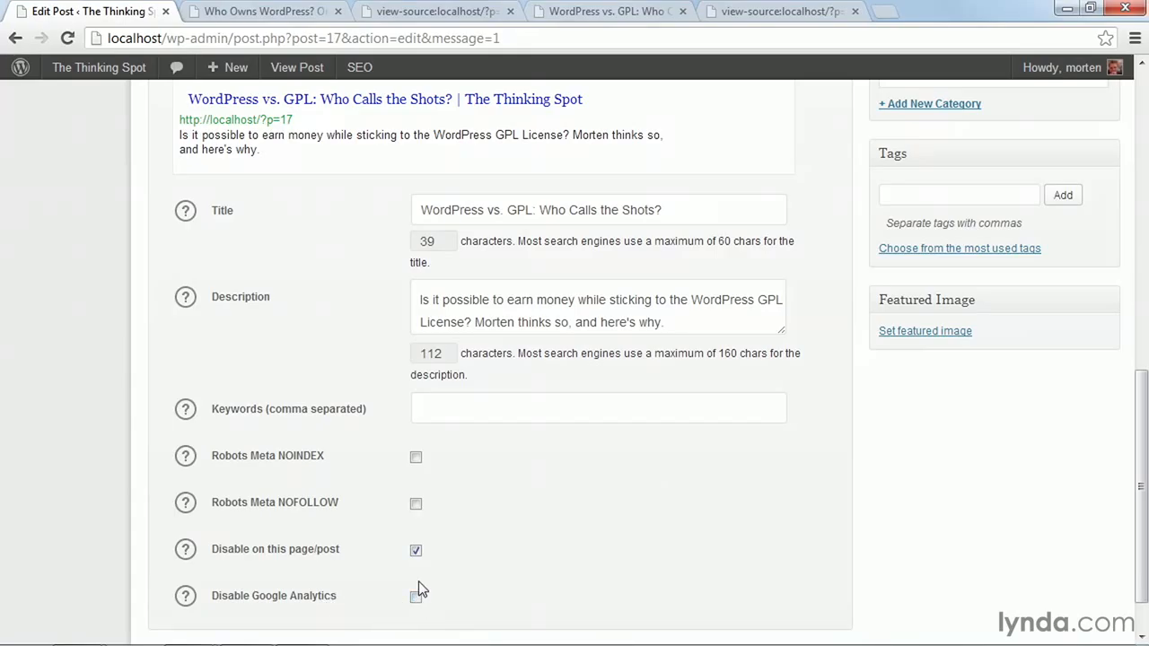
pyautogui.click(416, 550)
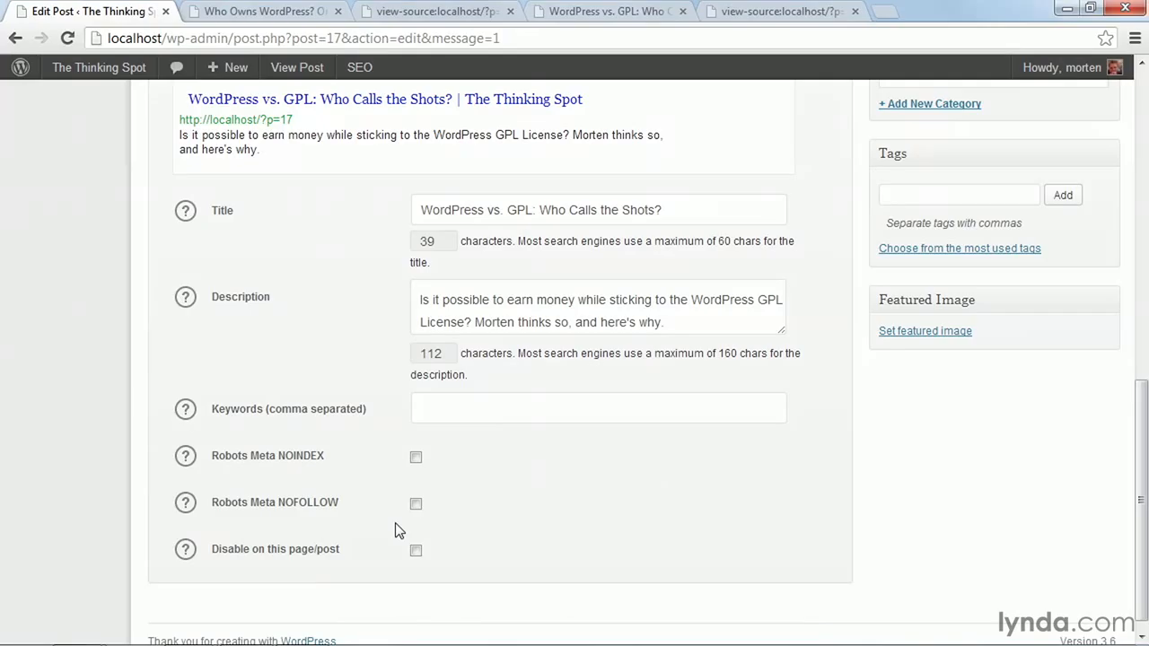